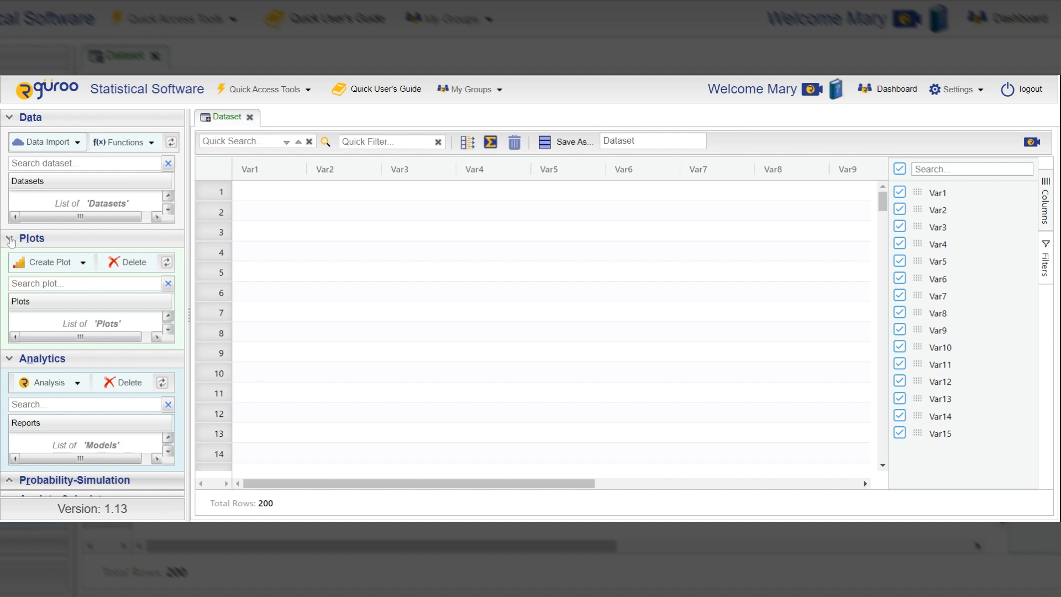
Step: Collapse the Plots and Analytics sections and open the public dataset repository for import
click(13, 236)
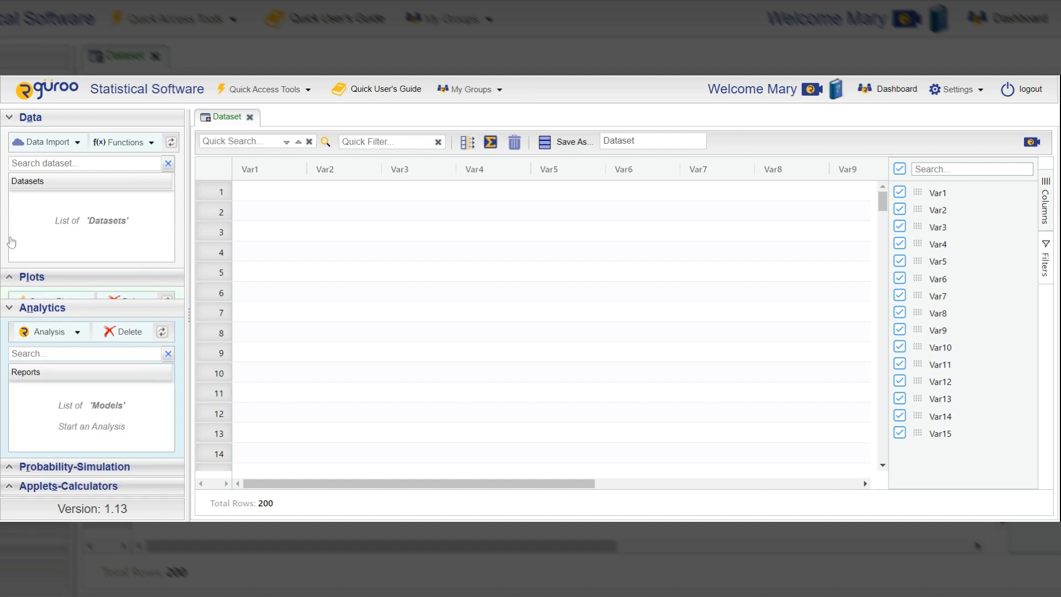
click(16, 308)
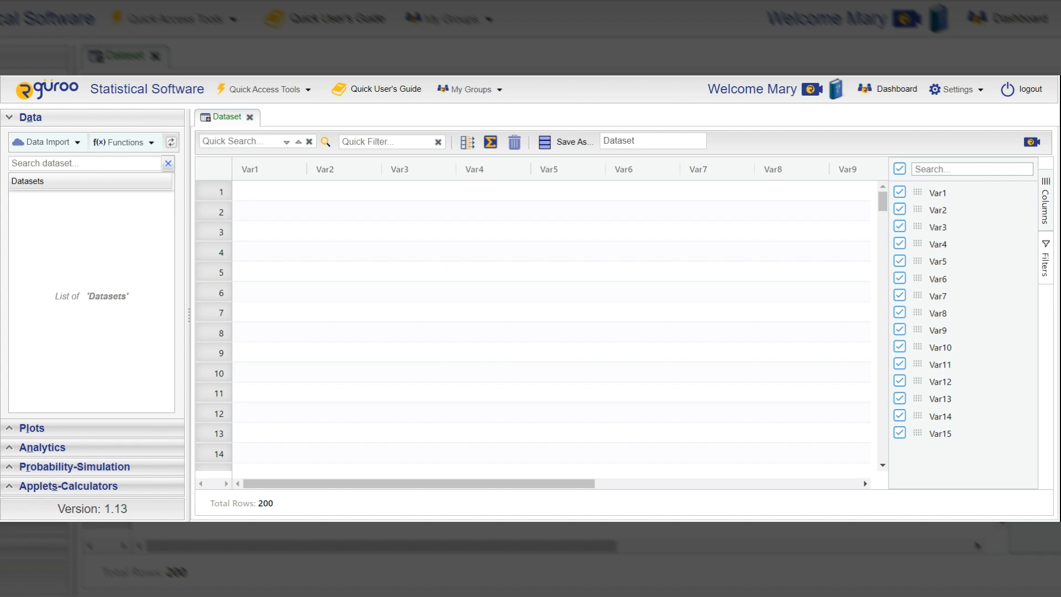
click(46, 143)
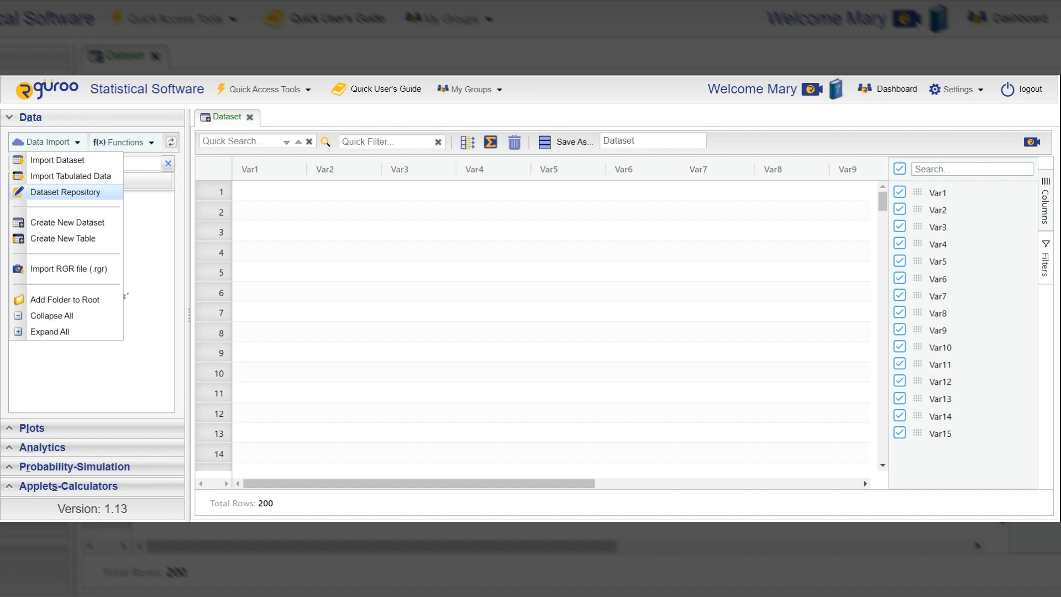
click(56, 193)
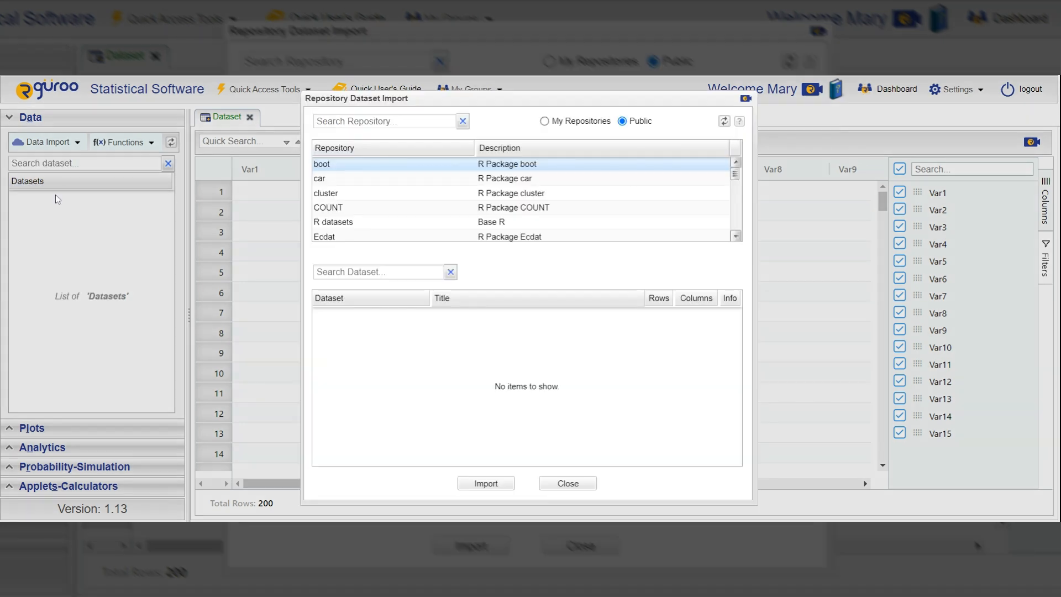
mouse_move(735, 173)
mouse_down()
mouse_move(749, 232)
mouse_move(739, 166)
mouse_up()
Step: Search the public repositories for Hawkes and select the one for Discovering Statistics and Data
click(409, 121)
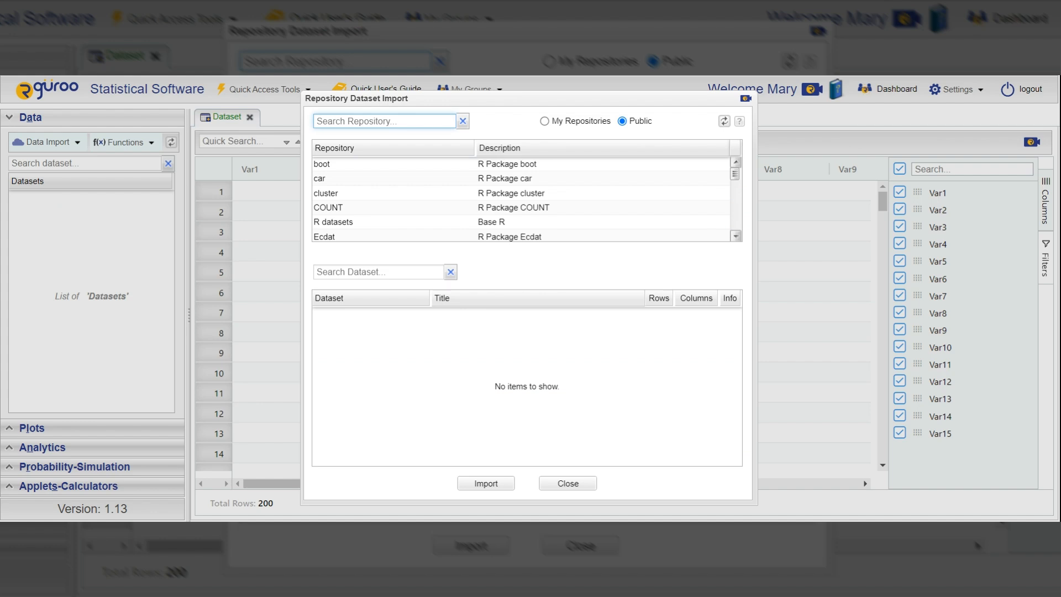
text(Haw)
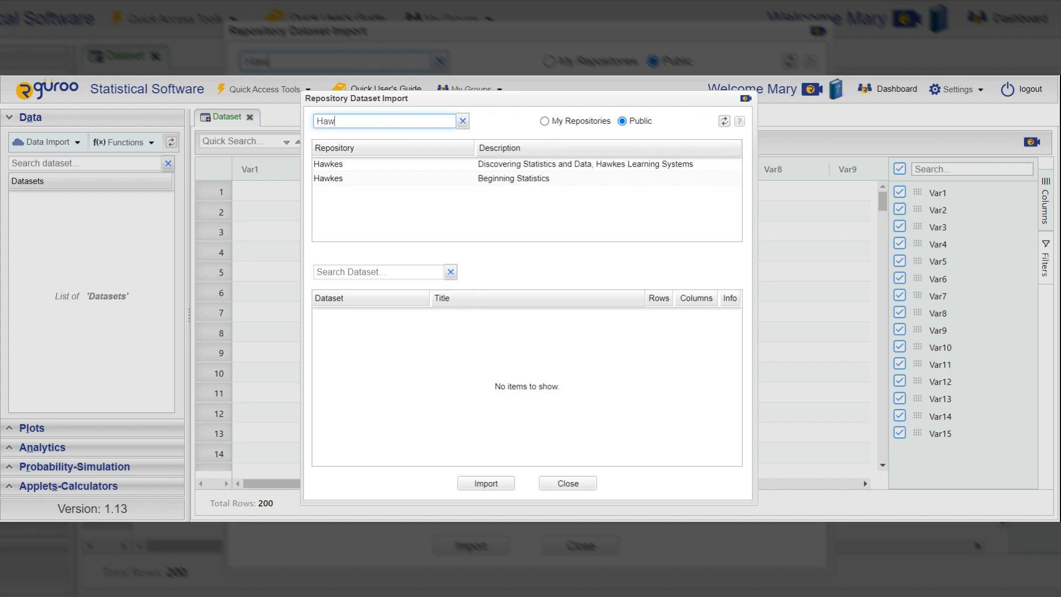
text(kes)
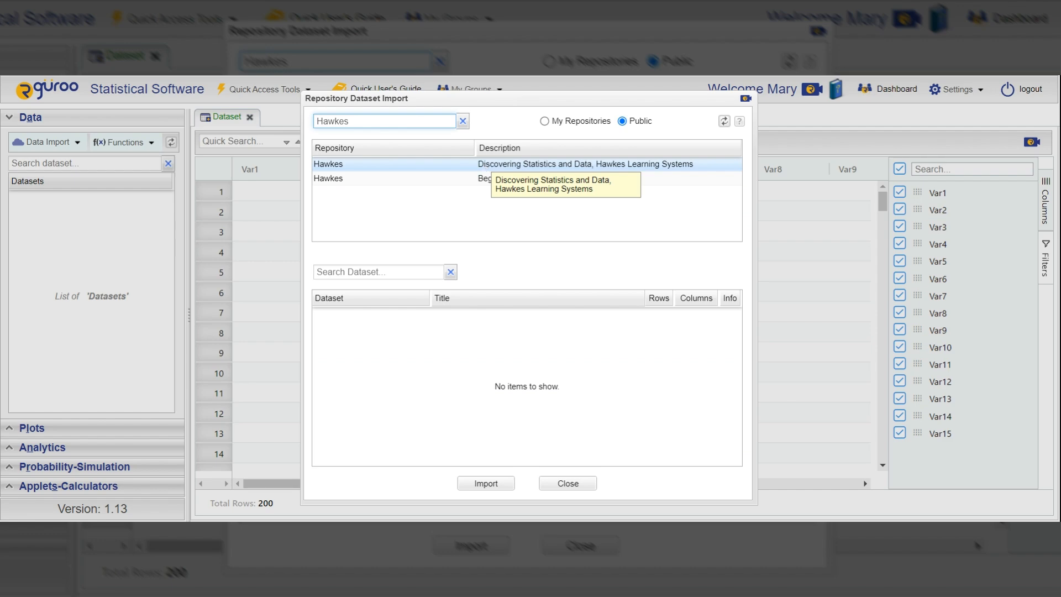
click(485, 168)
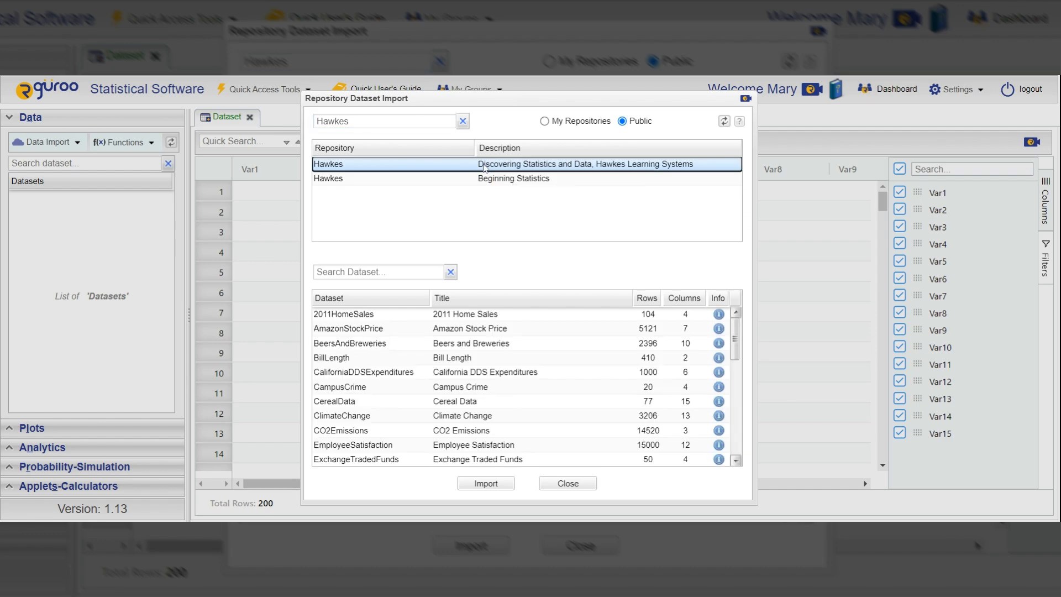
Step: Import the PatientData dataset from the selected Hawkes repository and close the repository import dialog
mouse_move(734, 341)
mouse_down()
mouse_move(749, 399)
mouse_move(736, 419)
mouse_move(730, 326)
mouse_up()
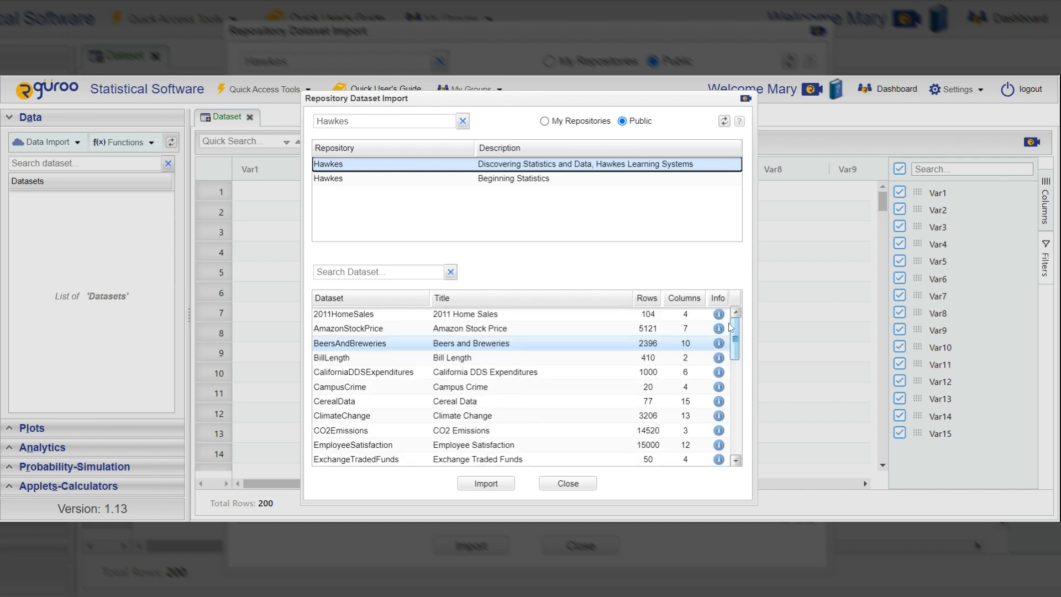
click(675, 358)
click(493, 344)
scroll(329, 341, down, 1)
scroll(328, 341, down, 2)
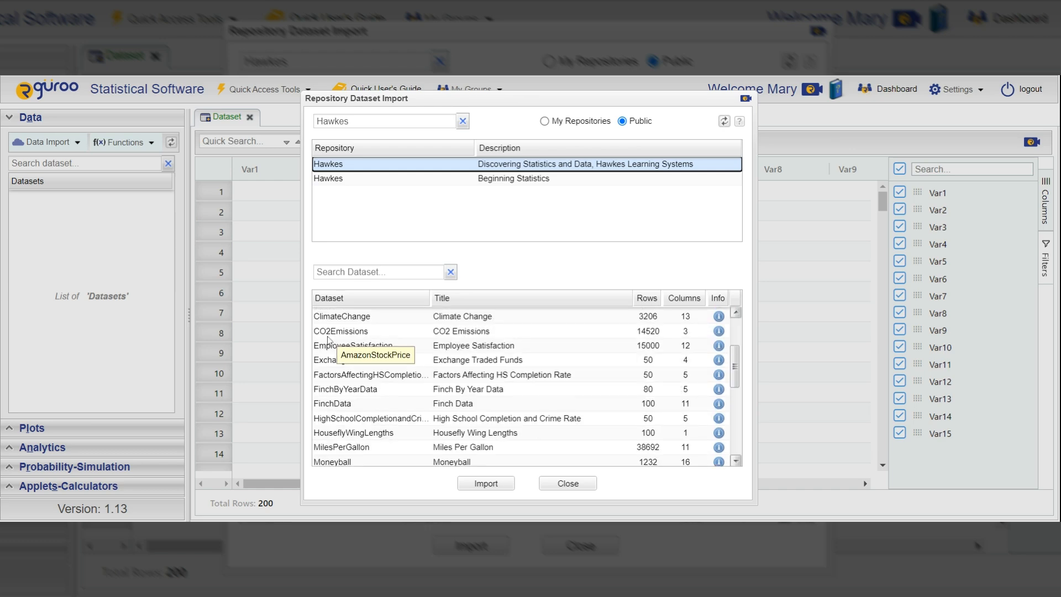
scroll(329, 341, down, 2)
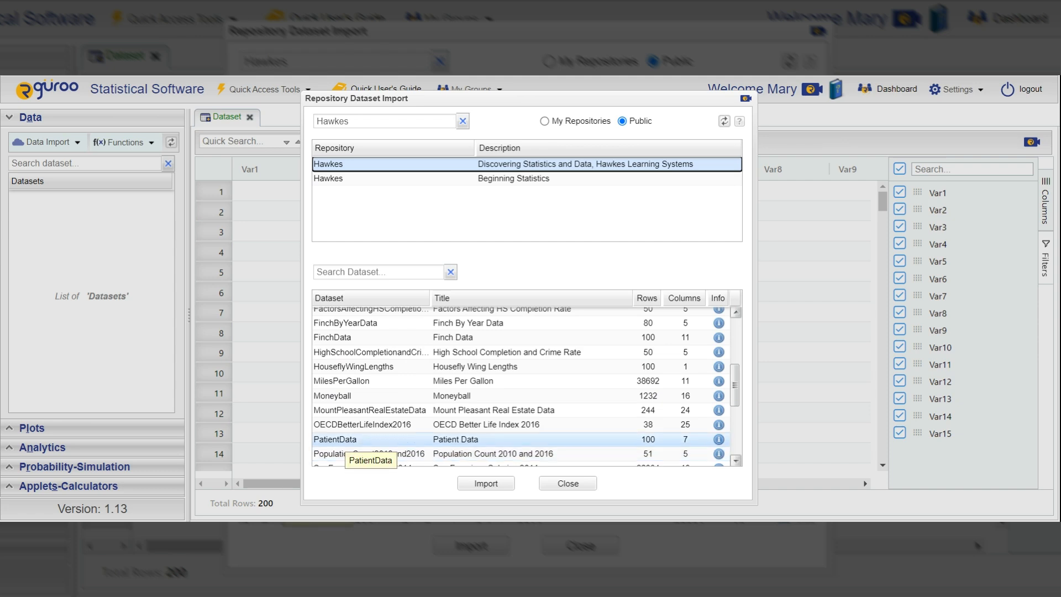
click(337, 445)
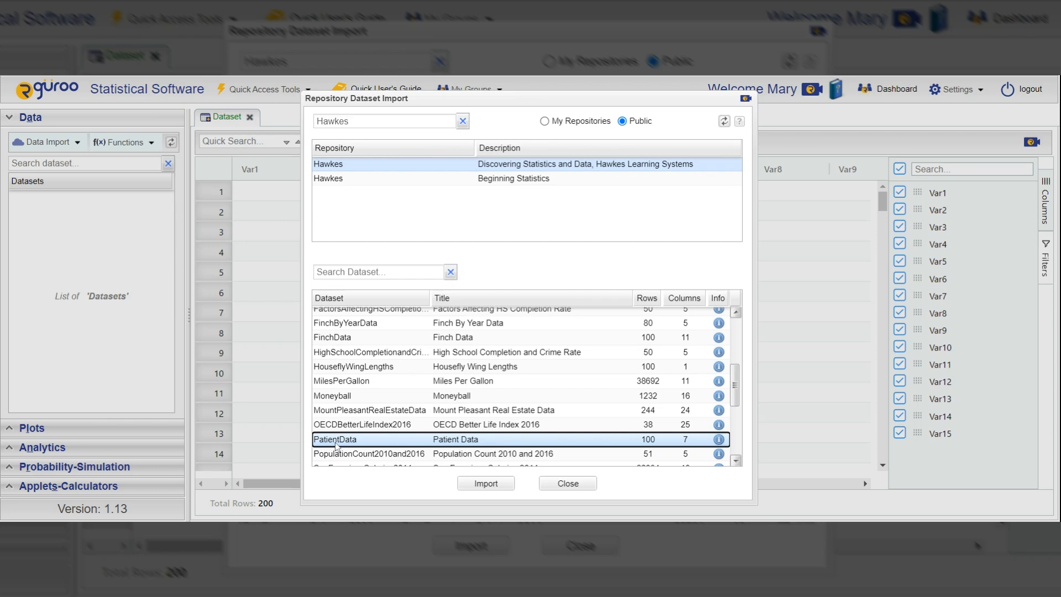
click(473, 485)
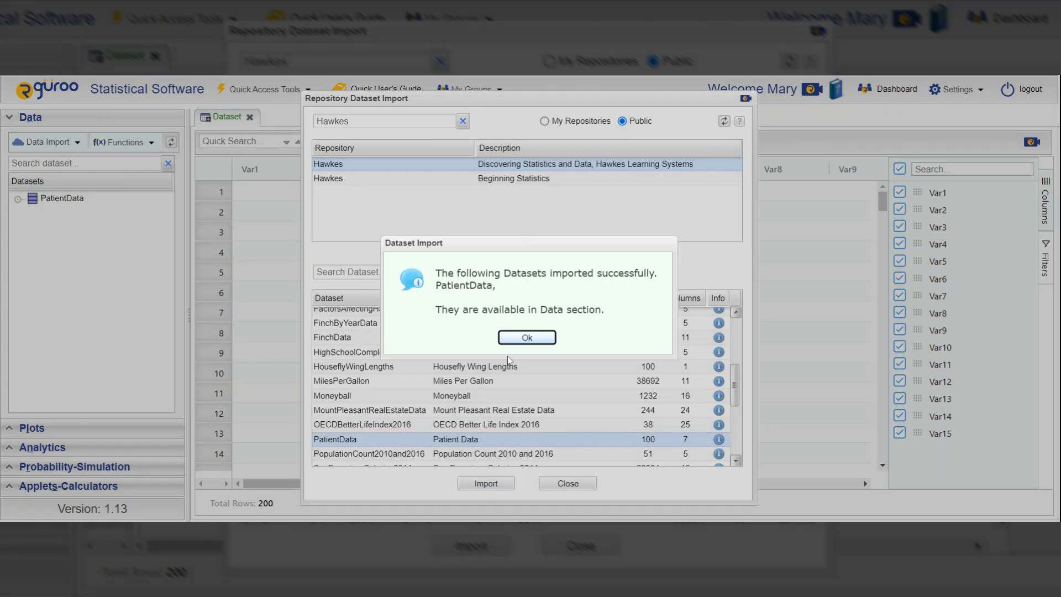
click(525, 339)
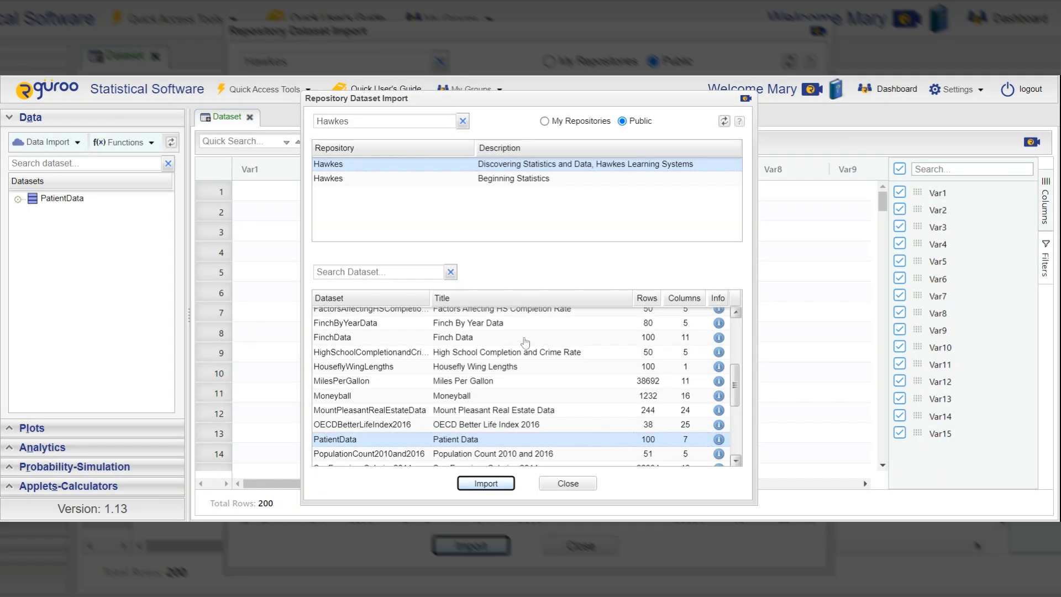
click(557, 484)
Step: Open the imported PatientData dataset and look through its rows
mouse_move(64, 212)
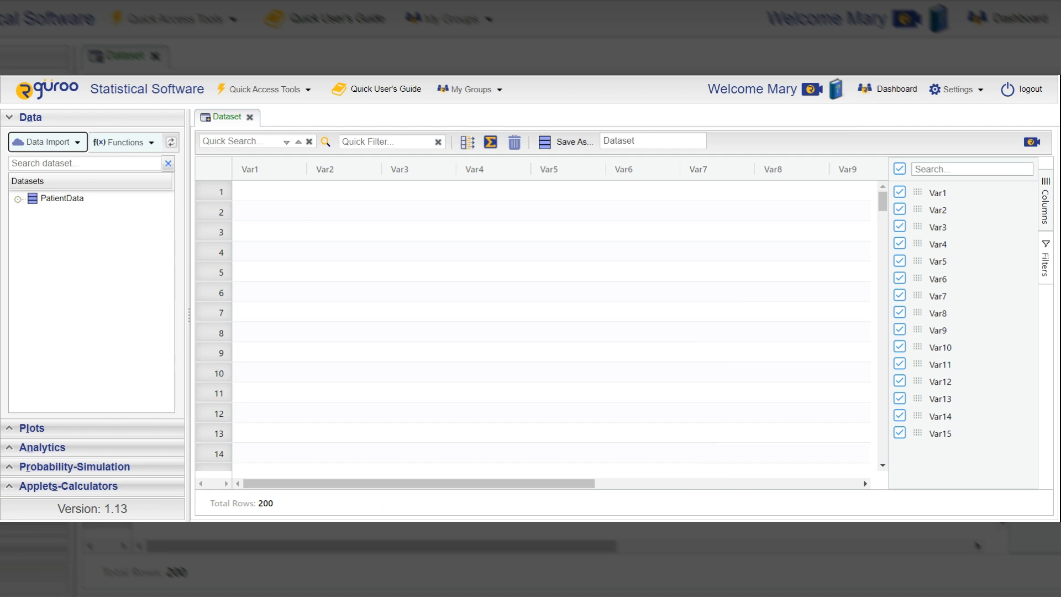
click(65, 199)
double_click(65, 199)
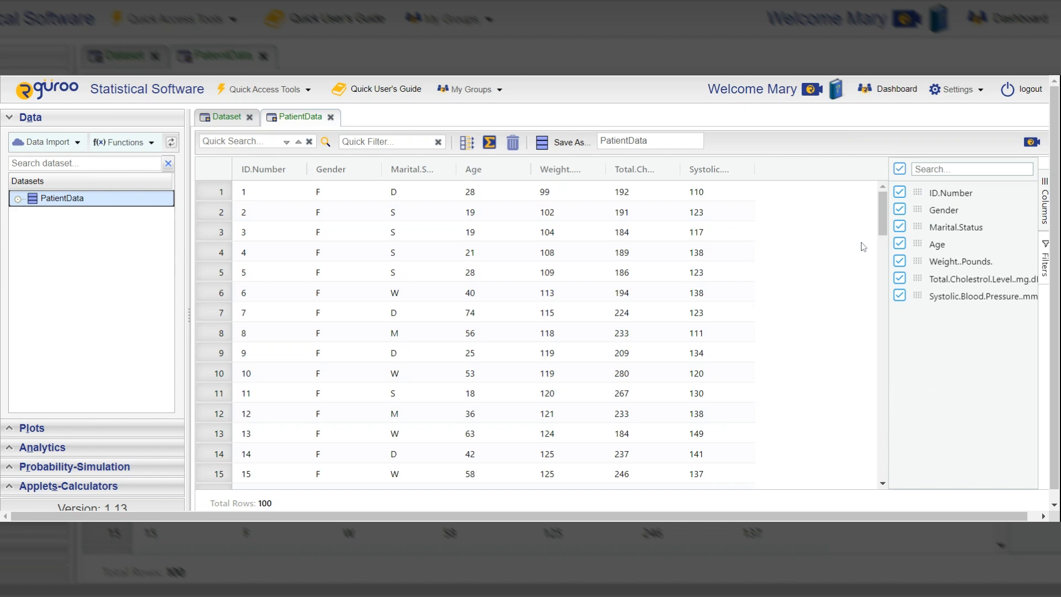
drag(884, 229, 833, 218)
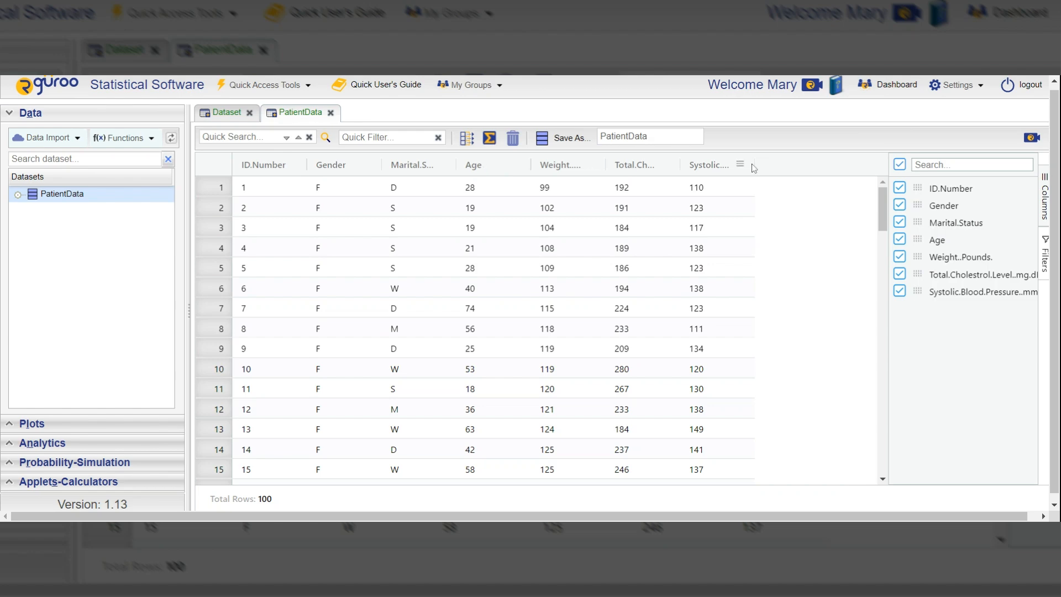
Step: Widen the systolic blood pressure and total cholesterol columns, placing systolic blood pressure before total cholesterol
drag(755, 164, 823, 162)
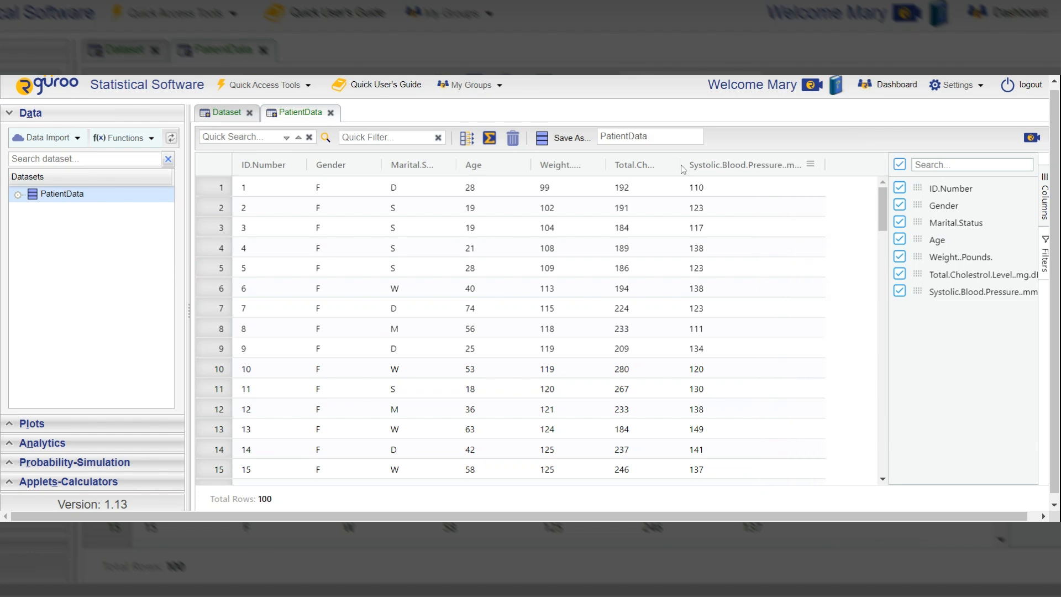
drag(679, 165, 721, 173)
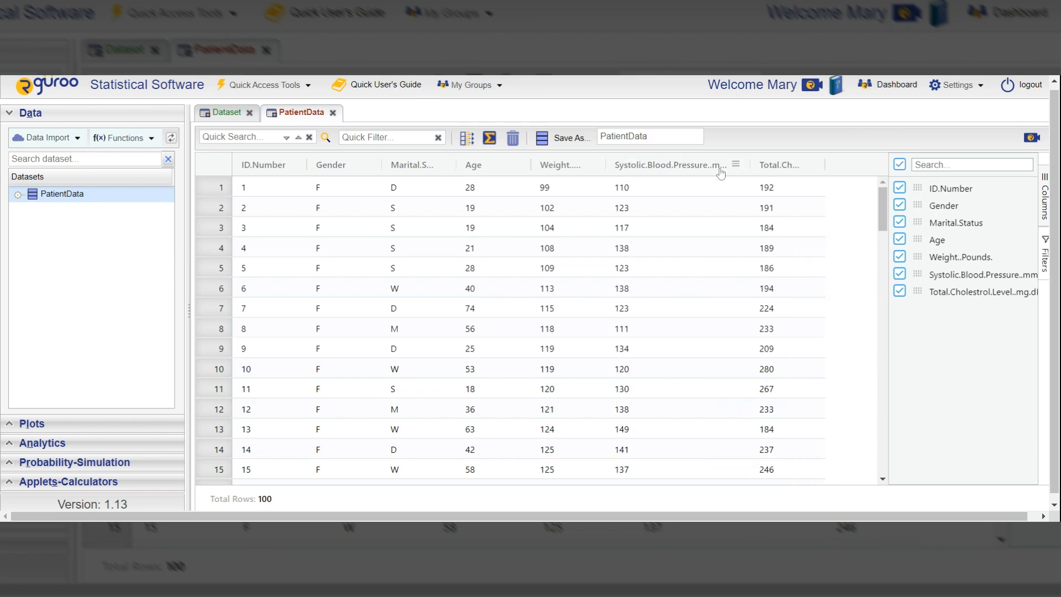
drag(826, 165, 878, 165)
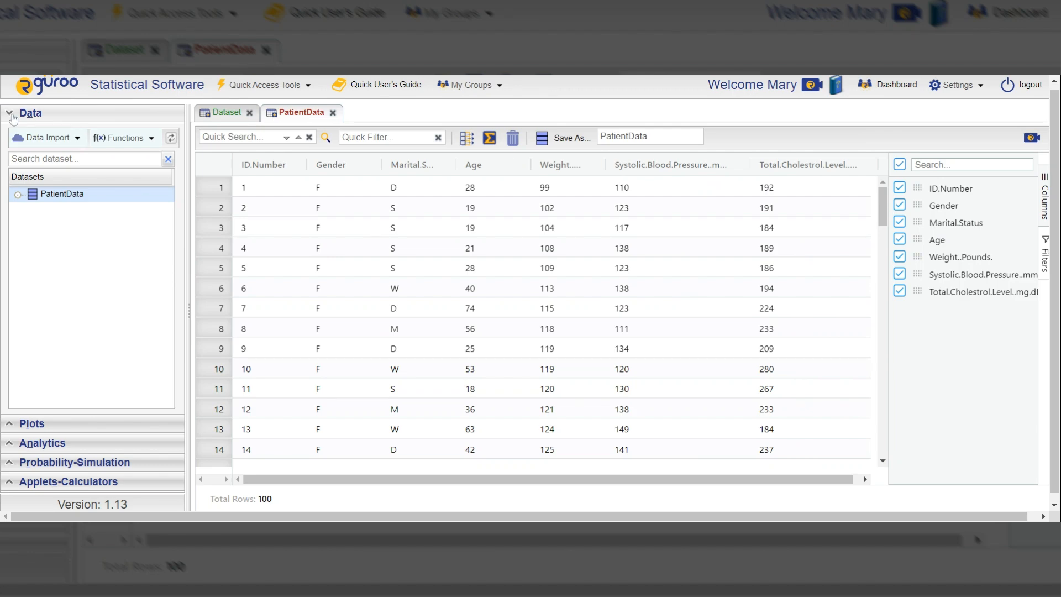
Step: Collapse the Data section and start a categorical tabulation from the Analytics section
click(10, 113)
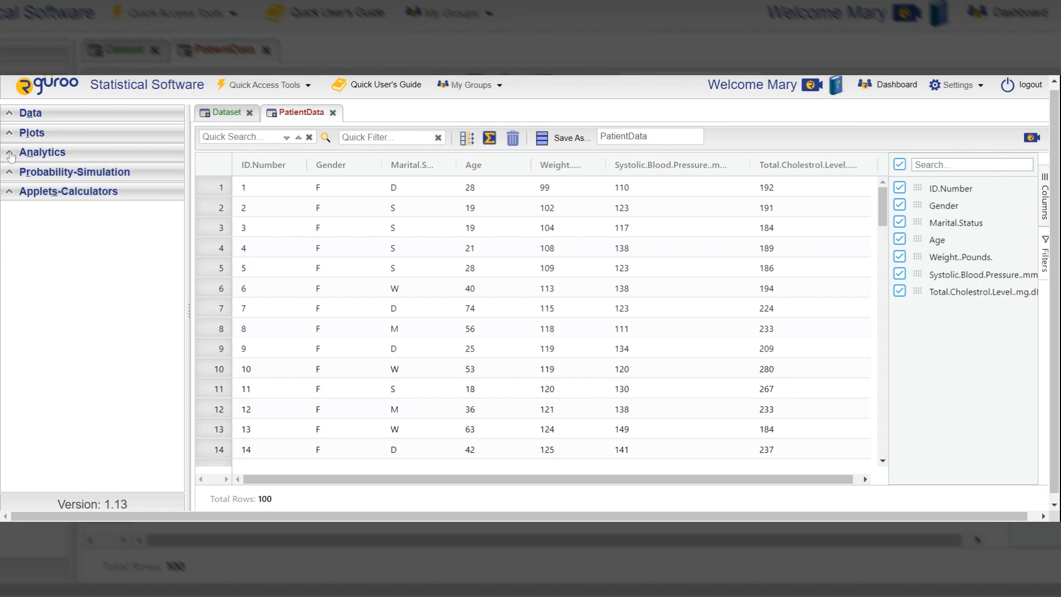
click(11, 154)
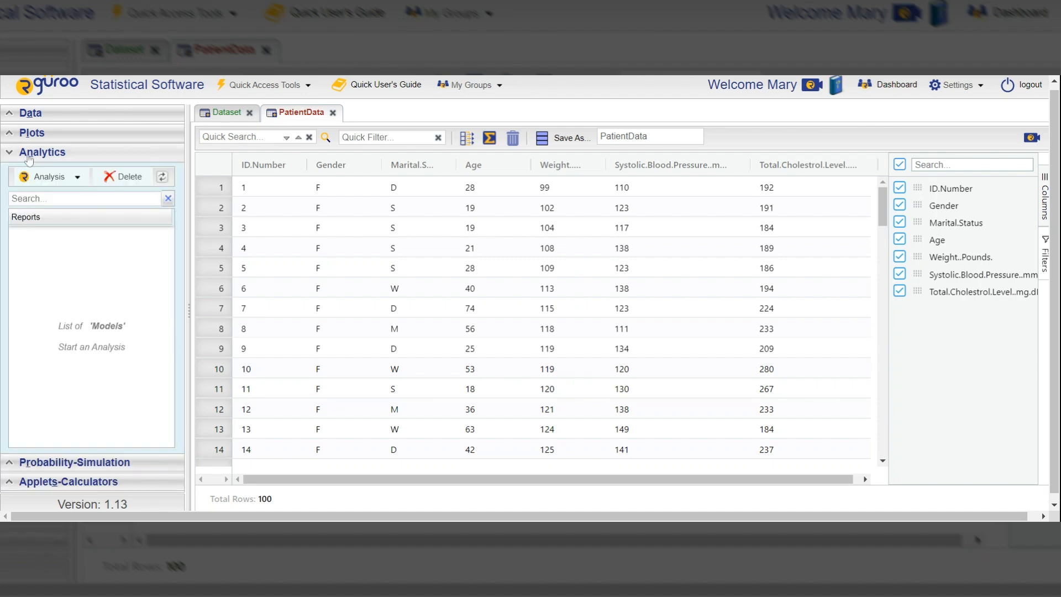
click(78, 179)
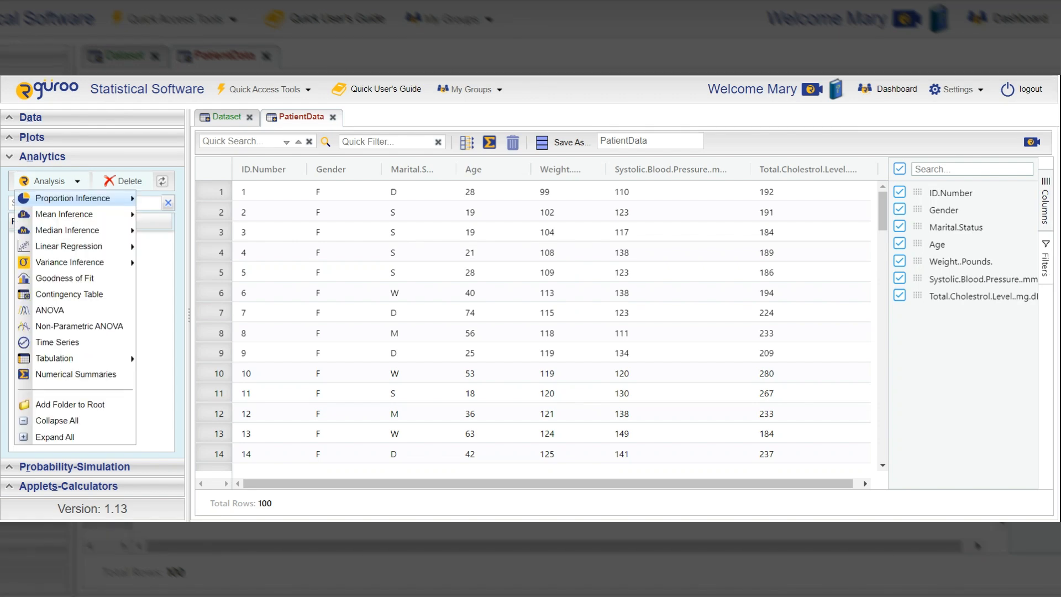
mouse_move(87, 360)
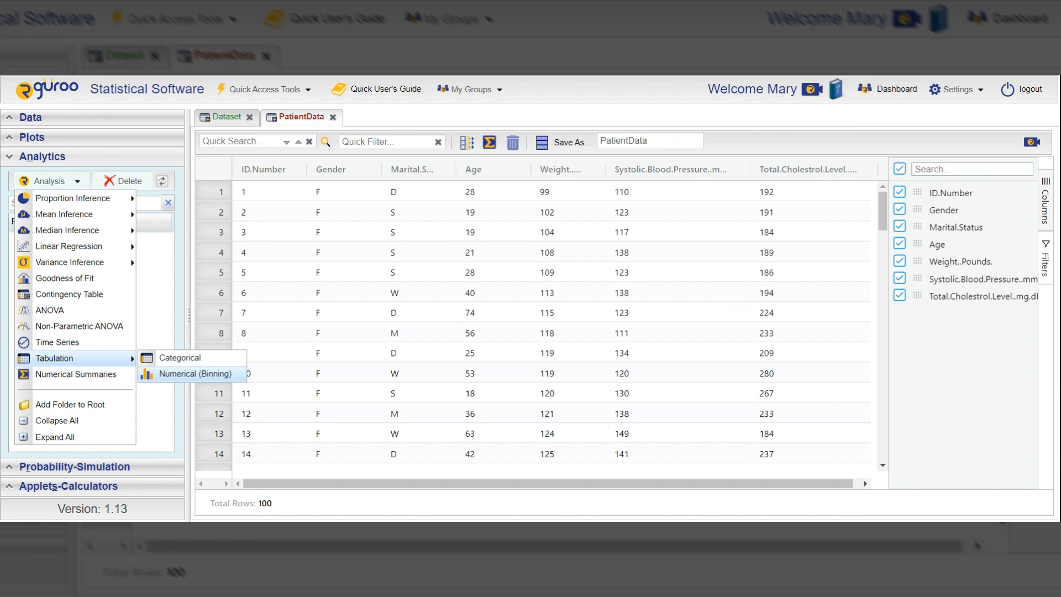
click(155, 362)
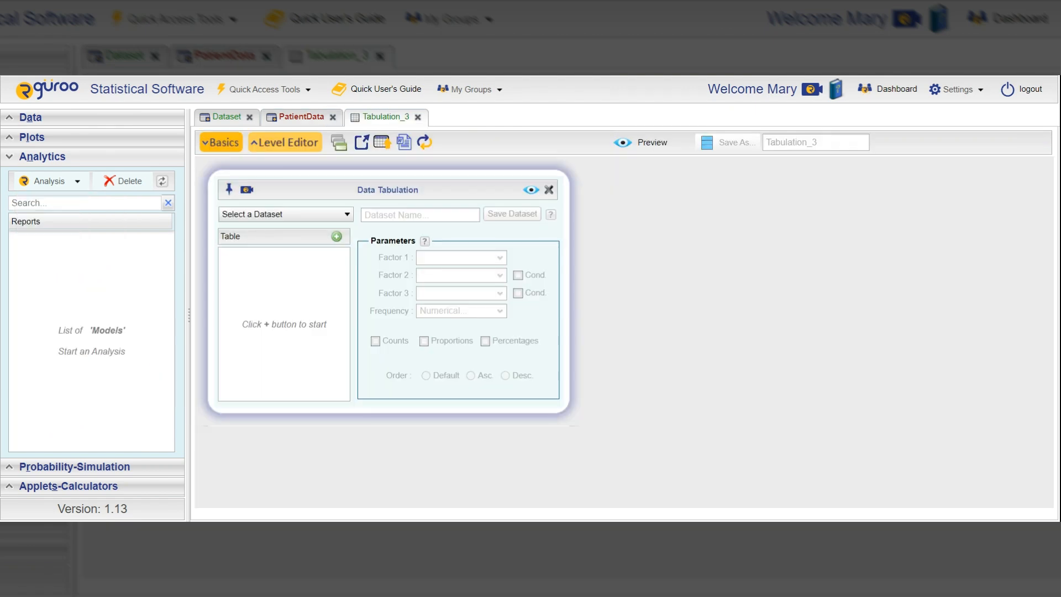
Step: Add a table for the PatientData dataset with Marital.Status as Factor 1 and preview its counts
drag(409, 195, 510, 188)
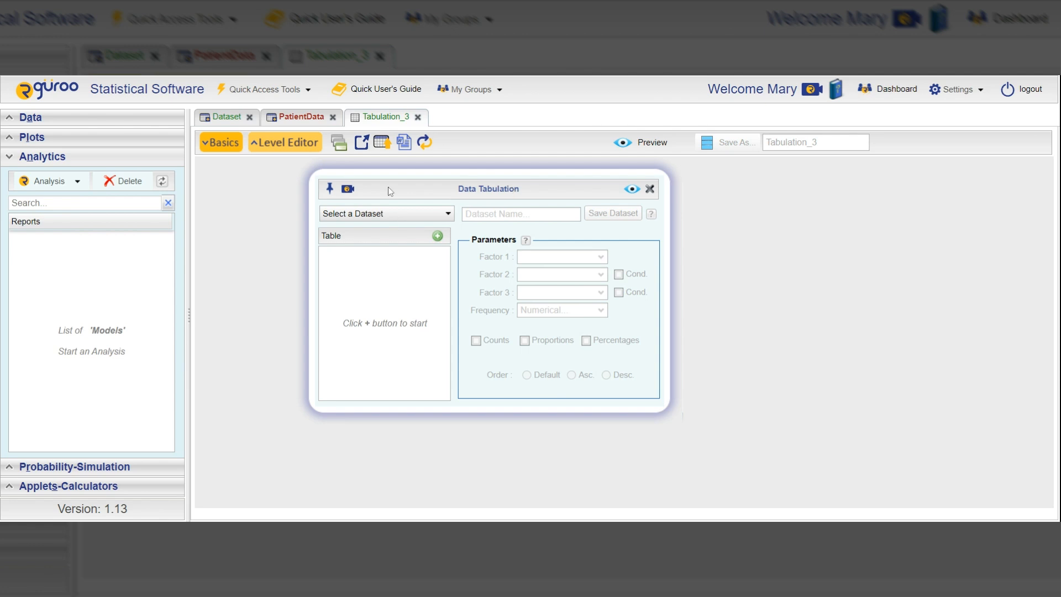
click(448, 217)
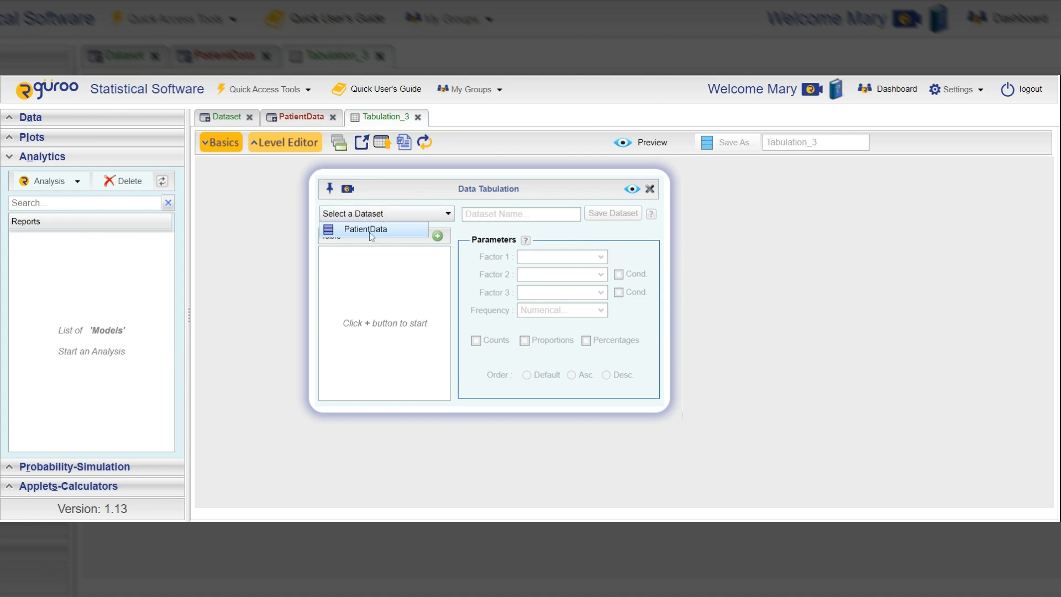
click(369, 234)
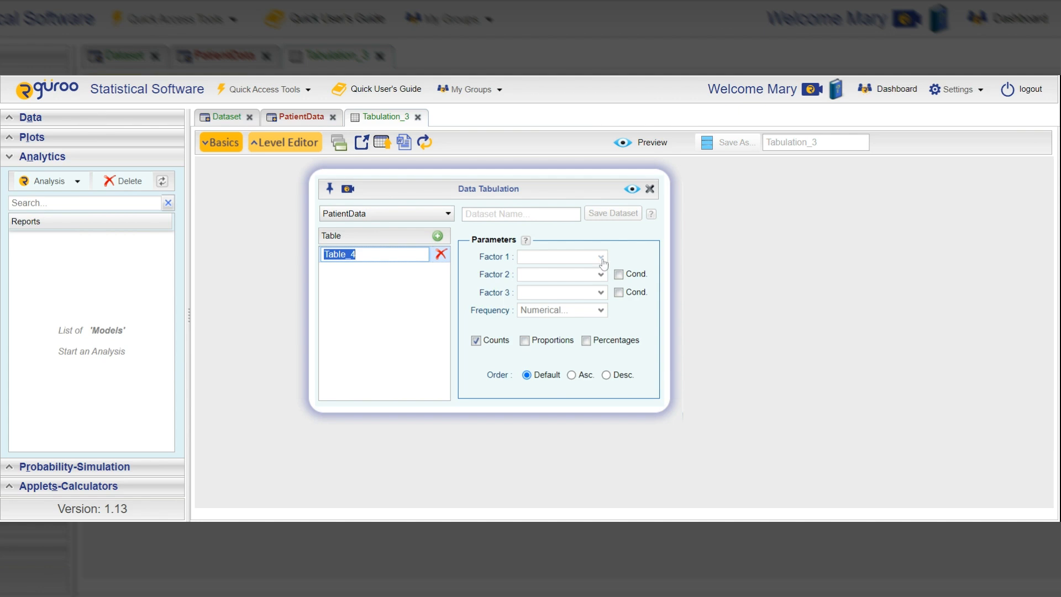
click(601, 257)
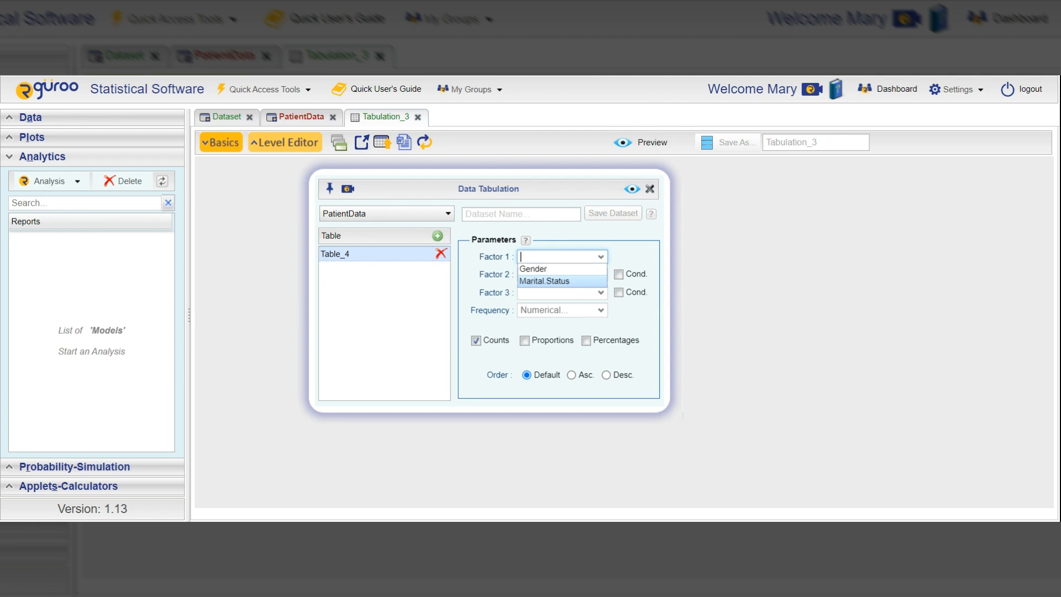
click(575, 281)
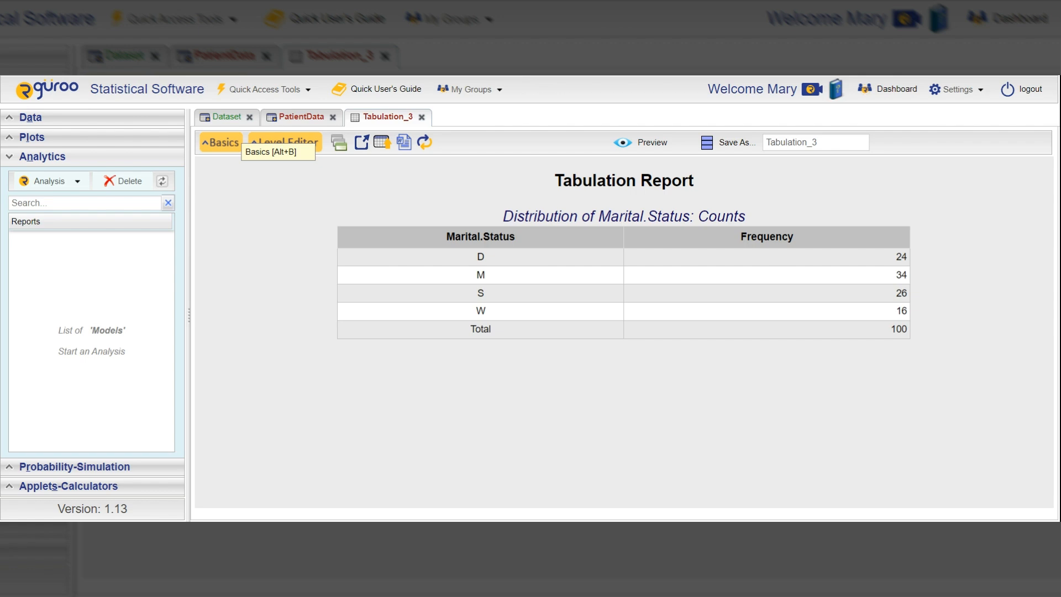
Step: Add percentages to the Marital.Status table and preview the full tabulation report
click(224, 144)
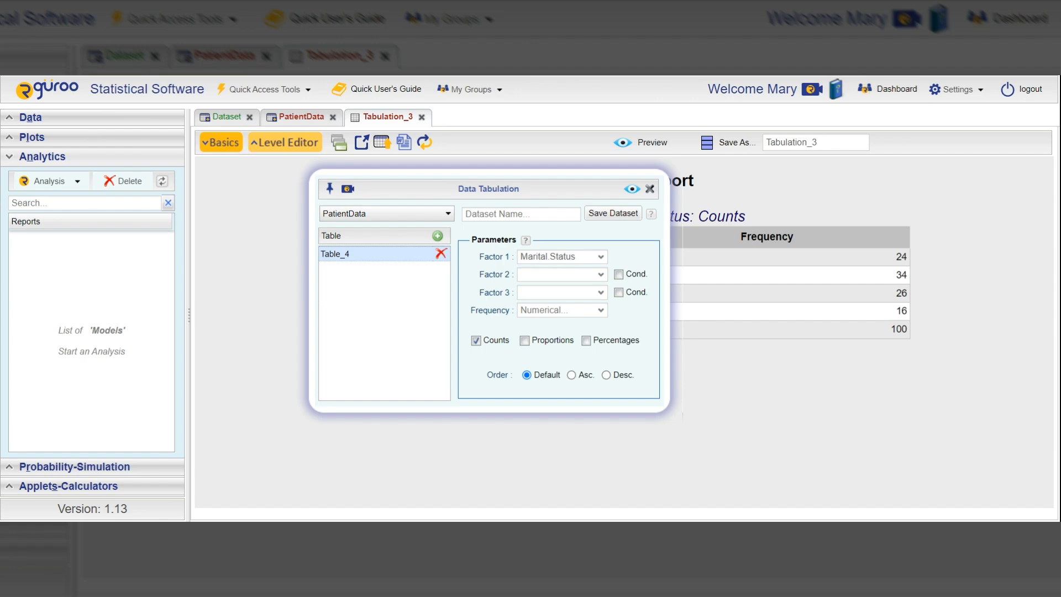
click(586, 341)
click(632, 190)
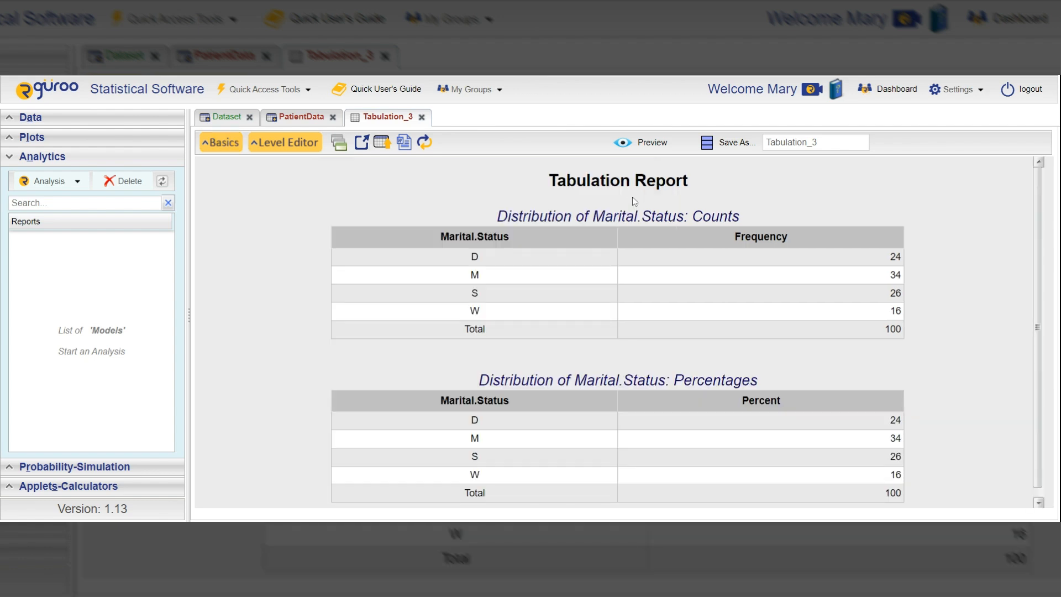
scroll(637, 396, down, 1)
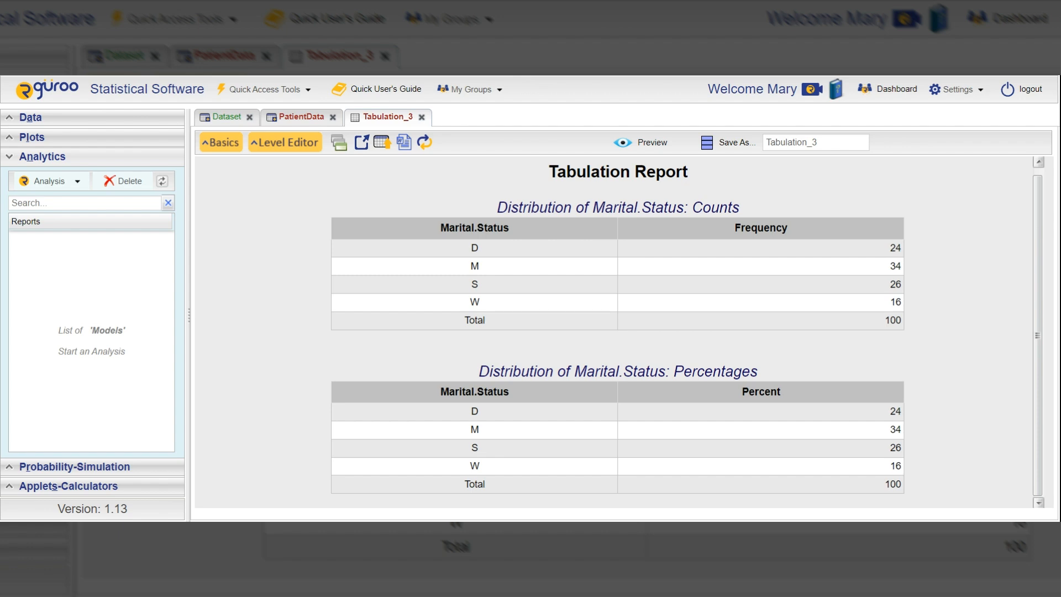
Step: Start a numerical (binning) tabulation from the Analytics section and shift its Binning dialog toward the middle of the workspace
click(48, 182)
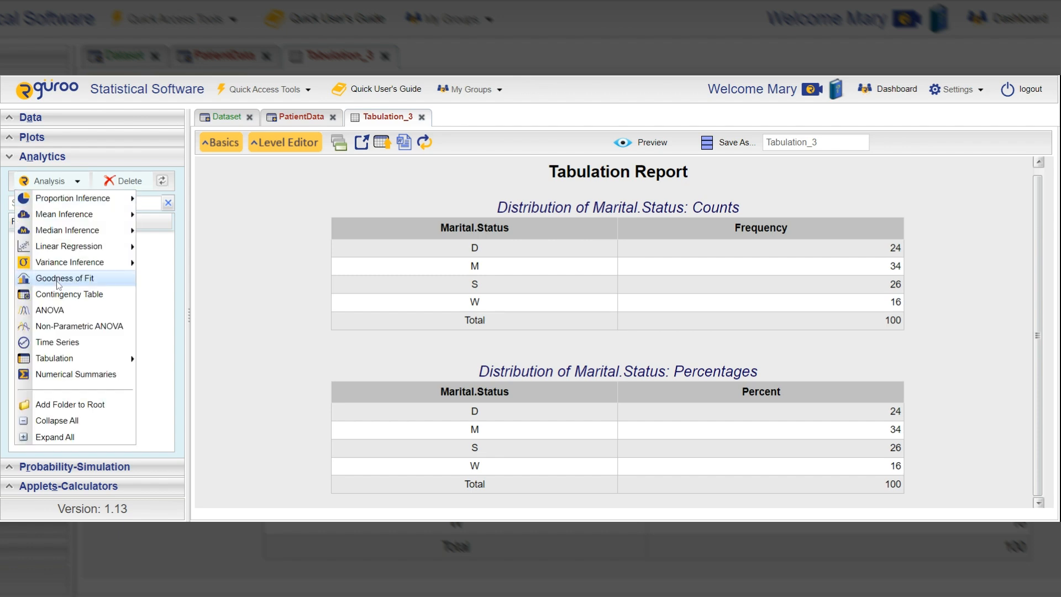
mouse_move(92, 366)
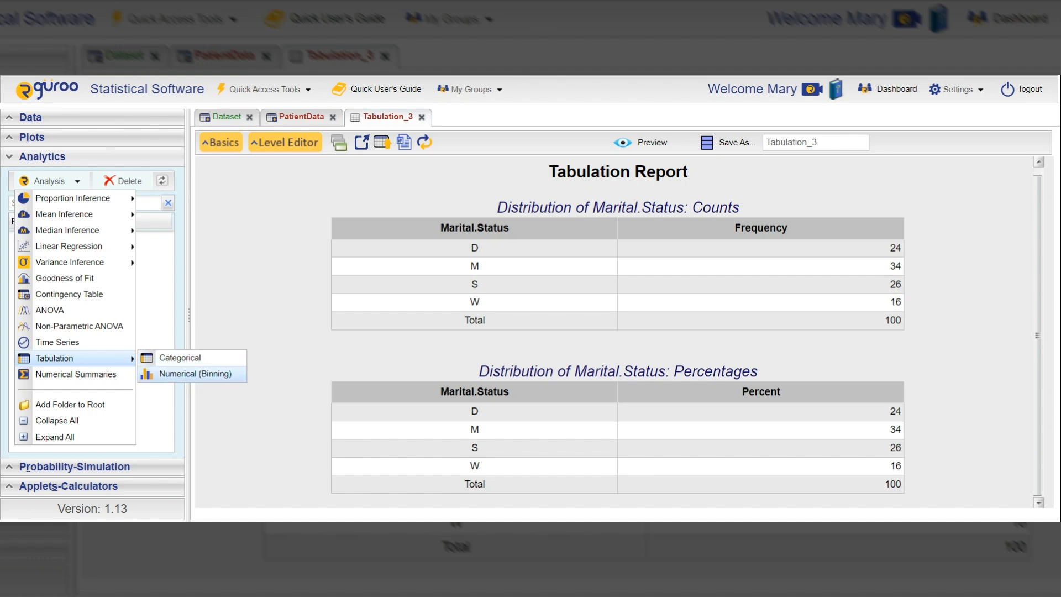
click(186, 375)
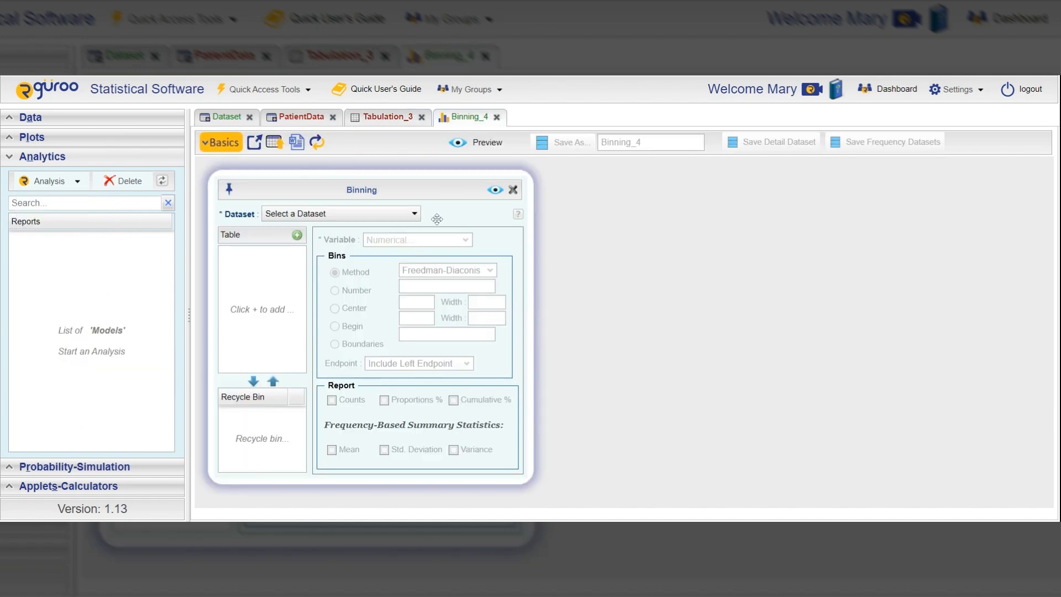
drag(427, 175, 529, 180)
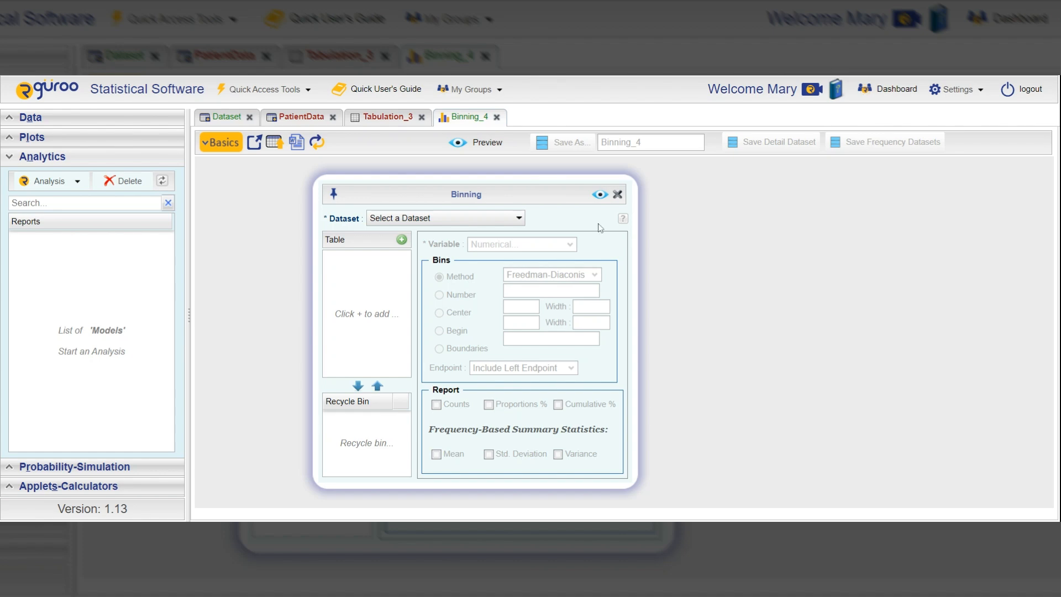
Step: Add a binning table for the PatientData dataset with Weight..Pounds. as the variable and preview its counts
click(468, 221)
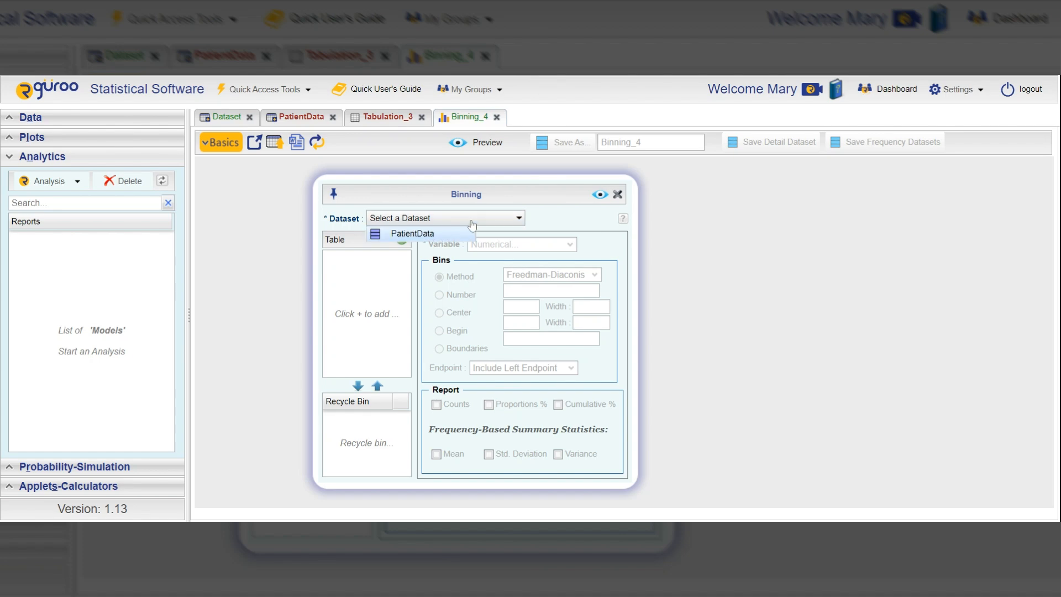
click(455, 236)
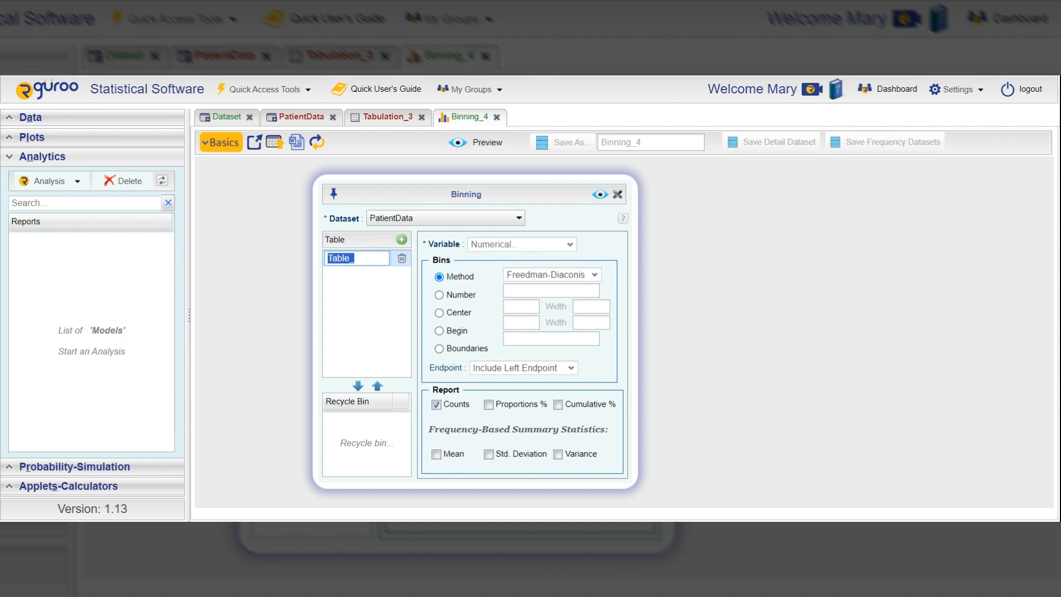
click(570, 246)
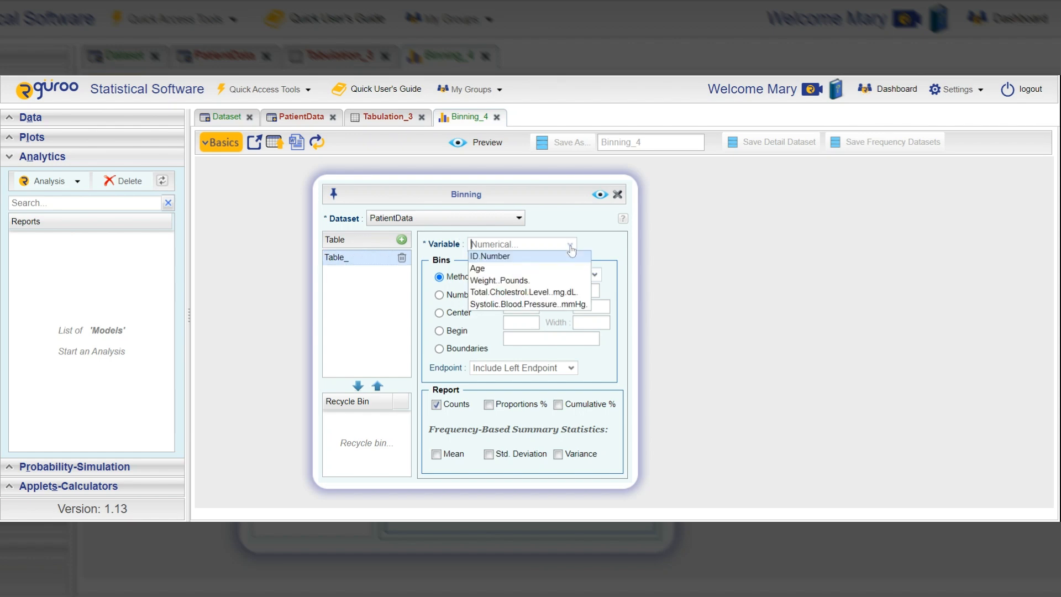
click(566, 281)
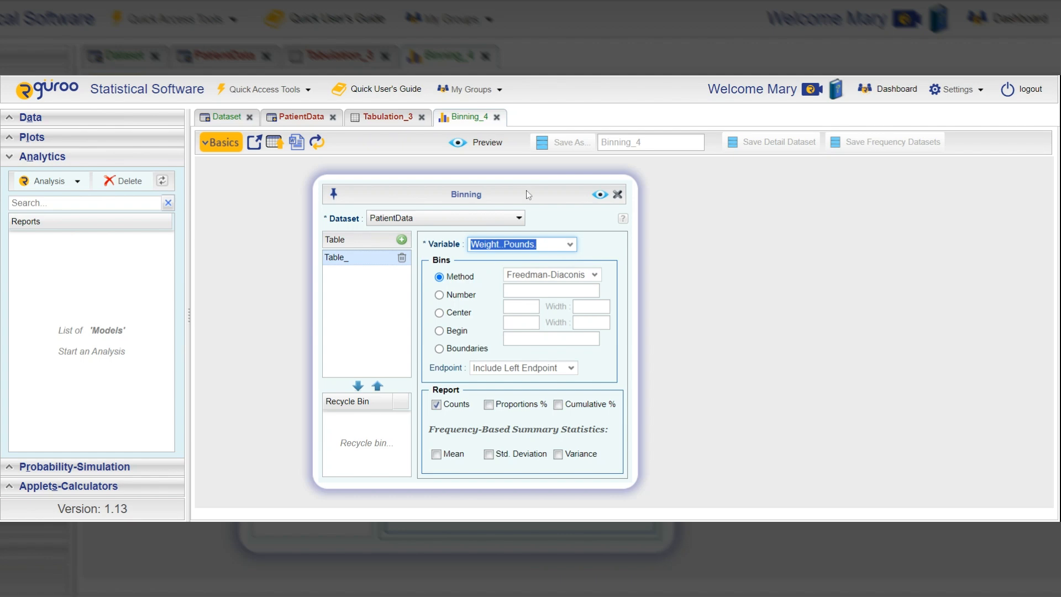
drag(527, 191, 581, 174)
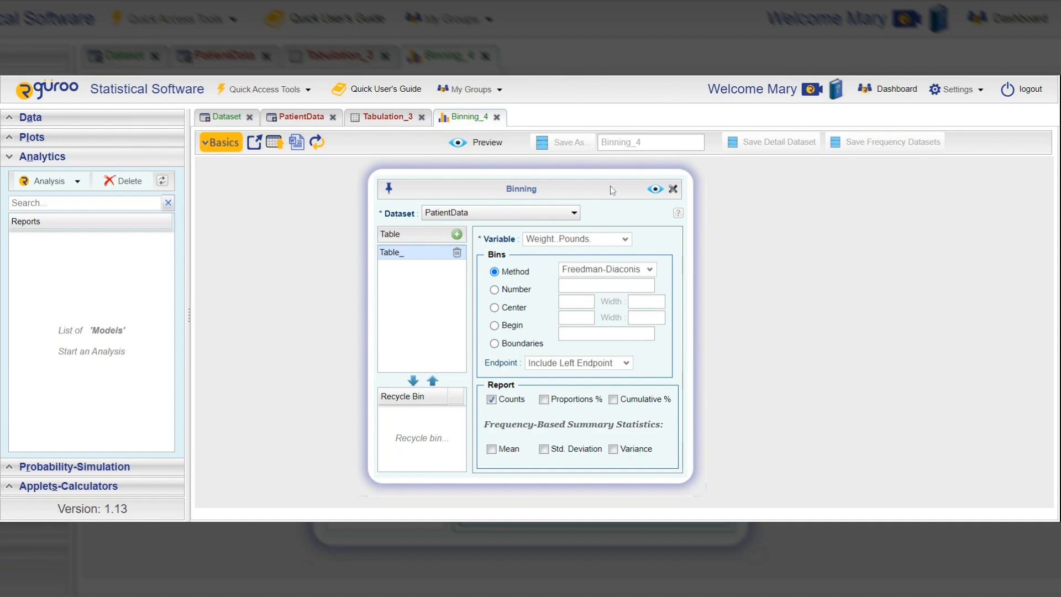
click(656, 190)
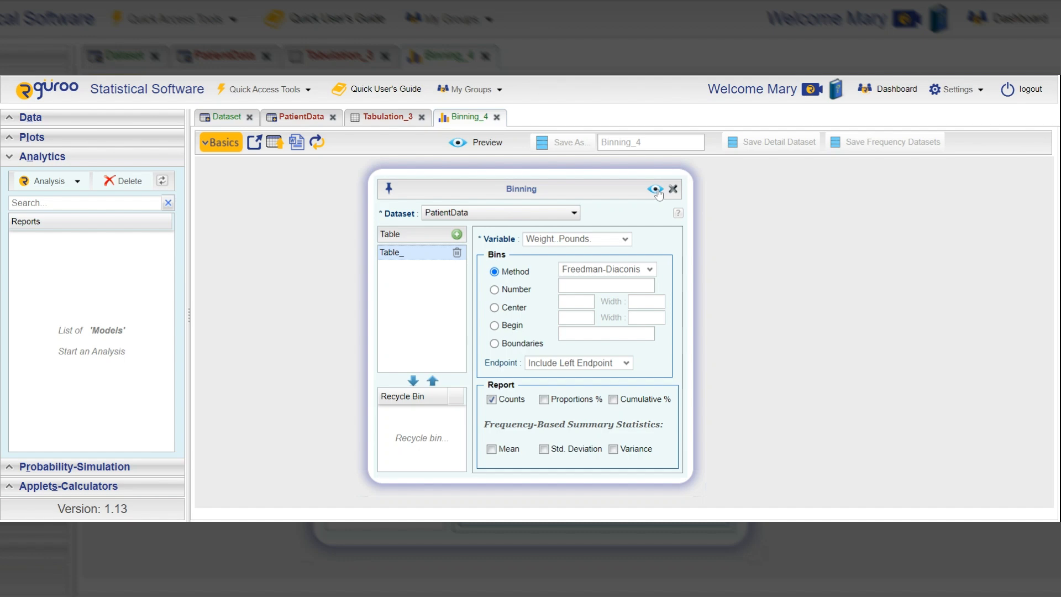